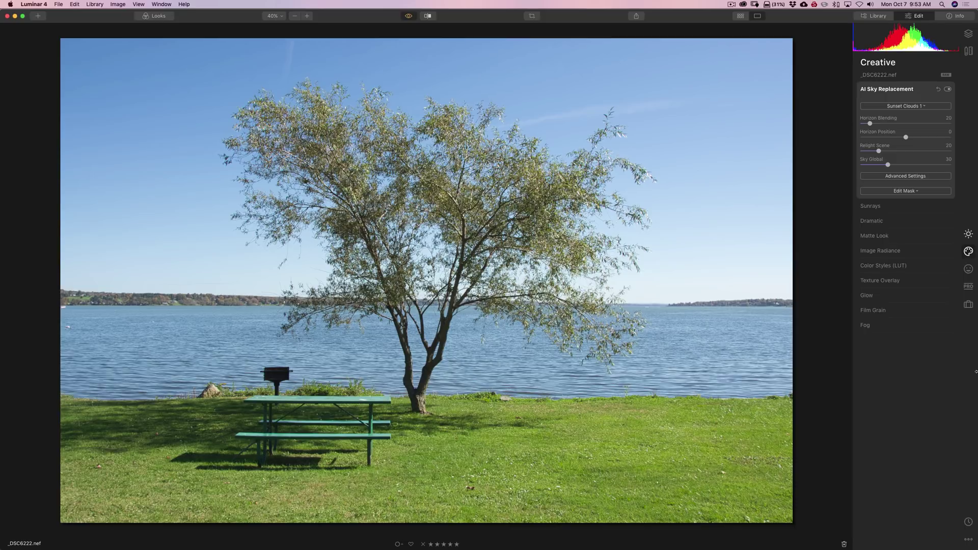
Toggle the before/after preview to show the tree photo's replaced sky.
{"action": "key", "text": "backslash"}
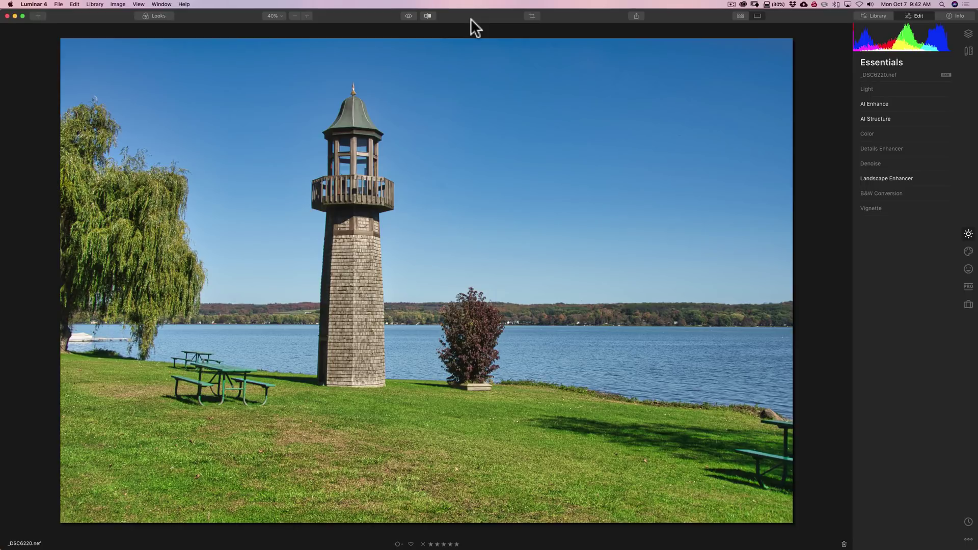
{"action": "left_click", "coordinate": [884, 105]}
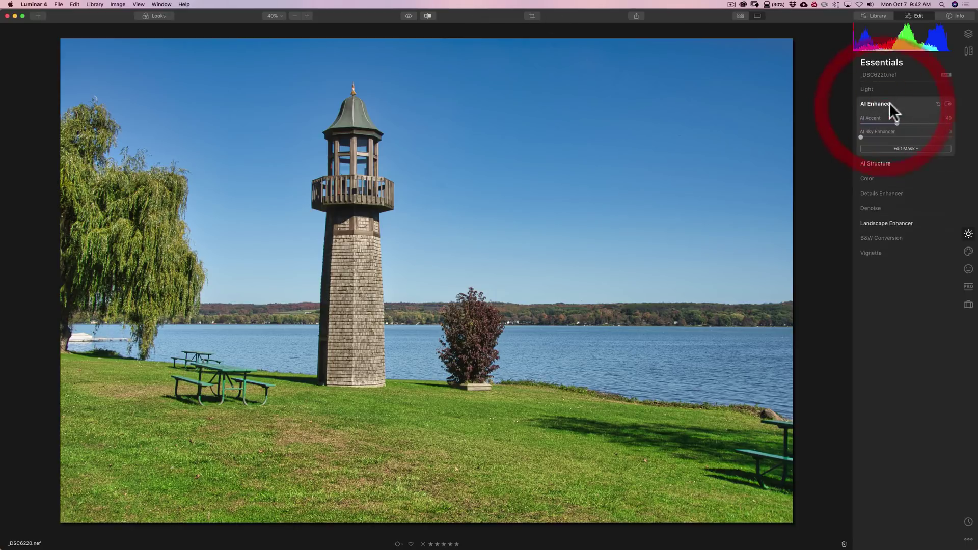
{"action": "left_click", "coordinate": [891, 103]}
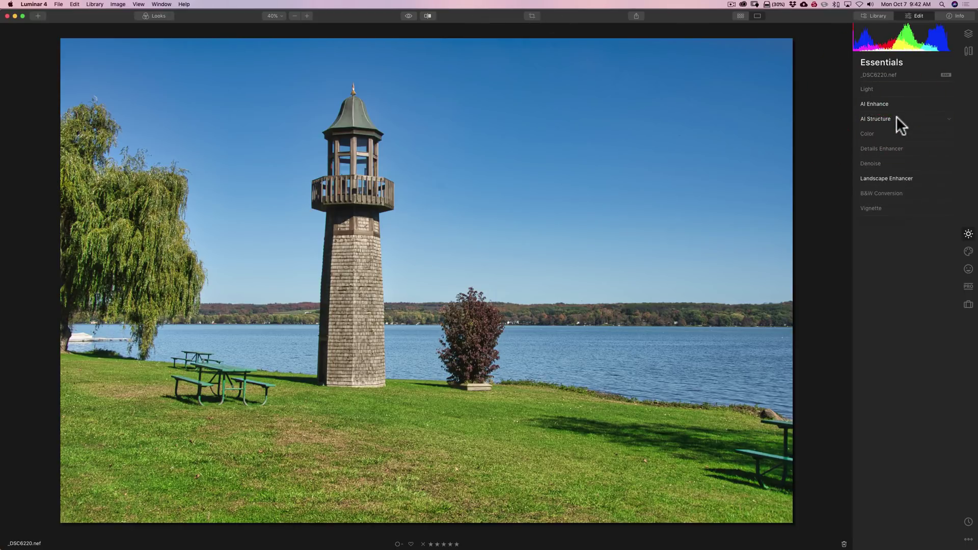
{"action": "left_click", "coordinate": [896, 117]}
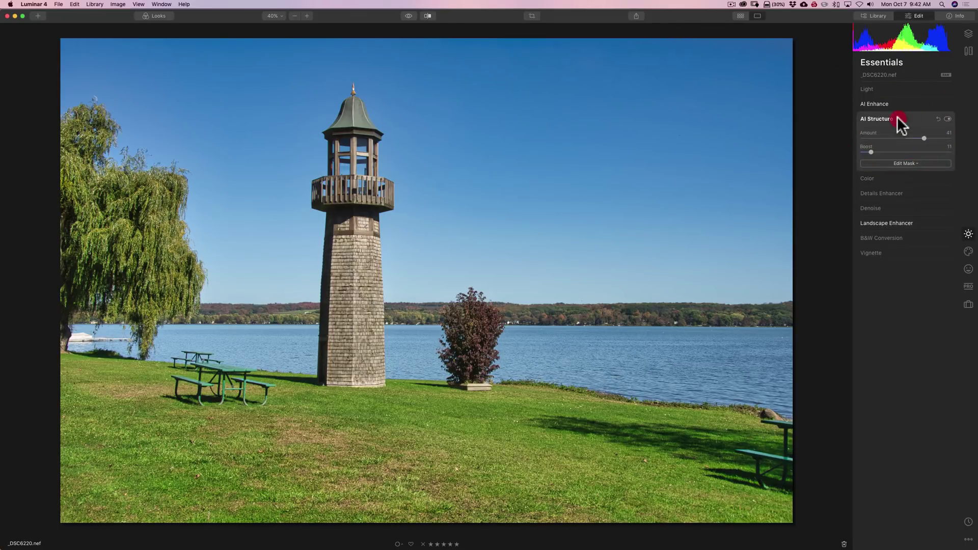
{"action": "left_click", "coordinate": [899, 121]}
{"action": "left_click", "coordinate": [921, 176]}
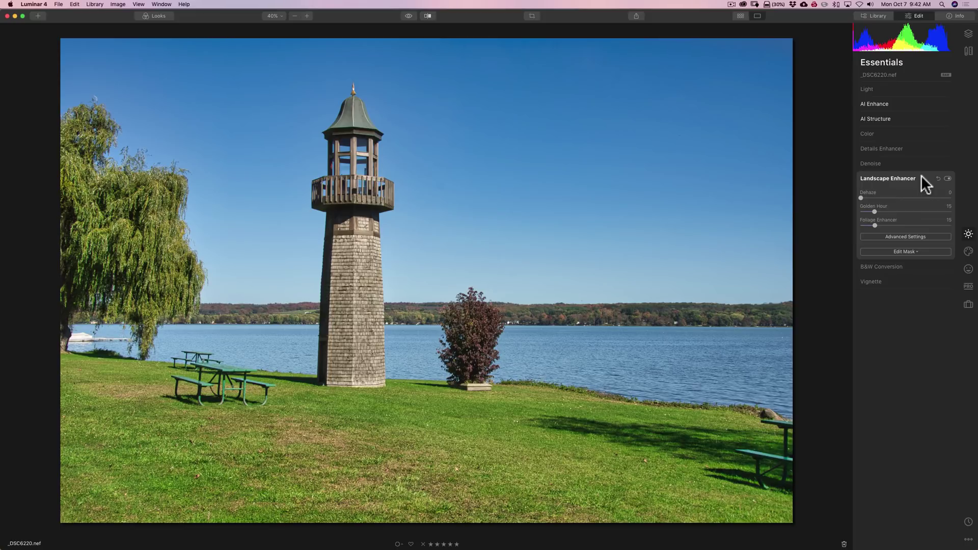
{"action": "left_click", "coordinate": [921, 175]}
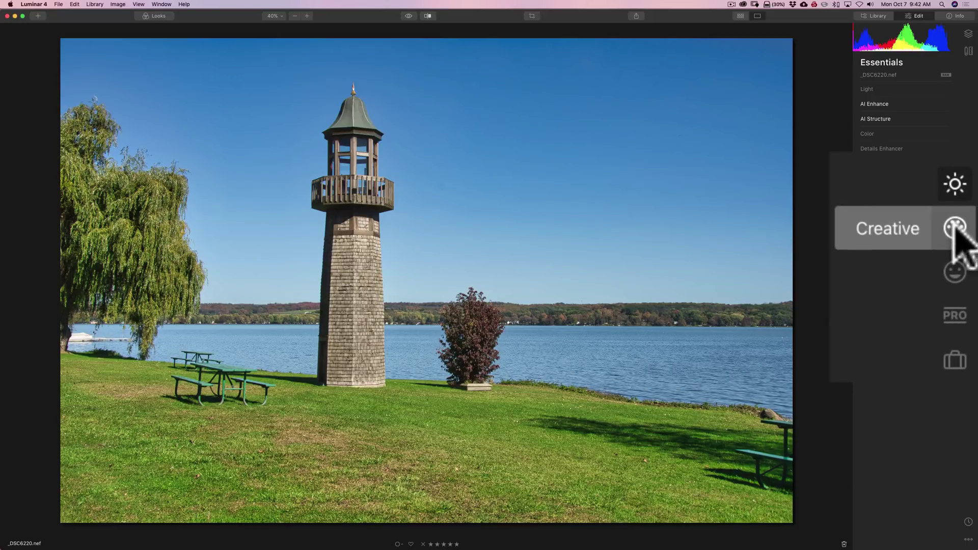
Swap the lighthouse photo's sky for Dramatic Sky 1 in the Creative tab's AI Sky Replacement.
{"action": "left_click", "coordinate": [954, 228]}
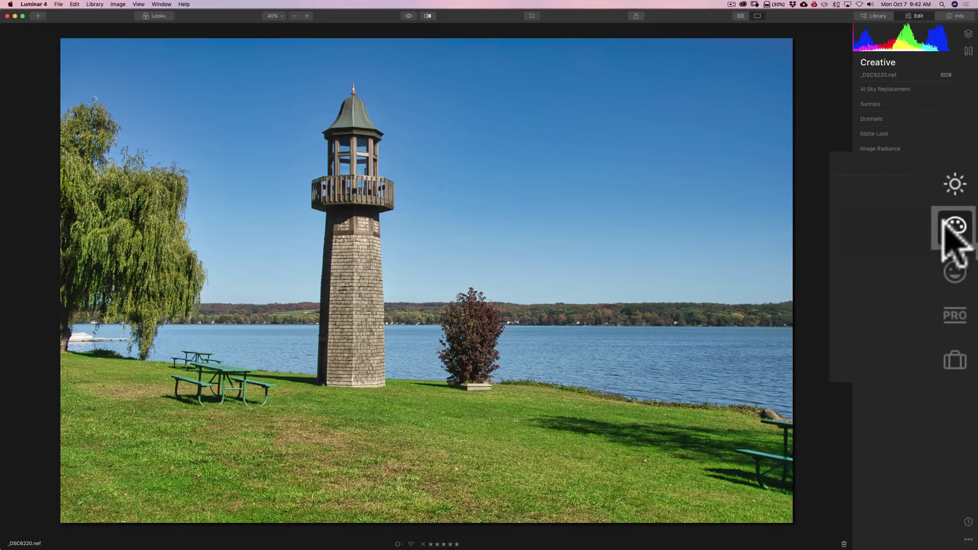
{"action": "left_click", "coordinate": [895, 88]}
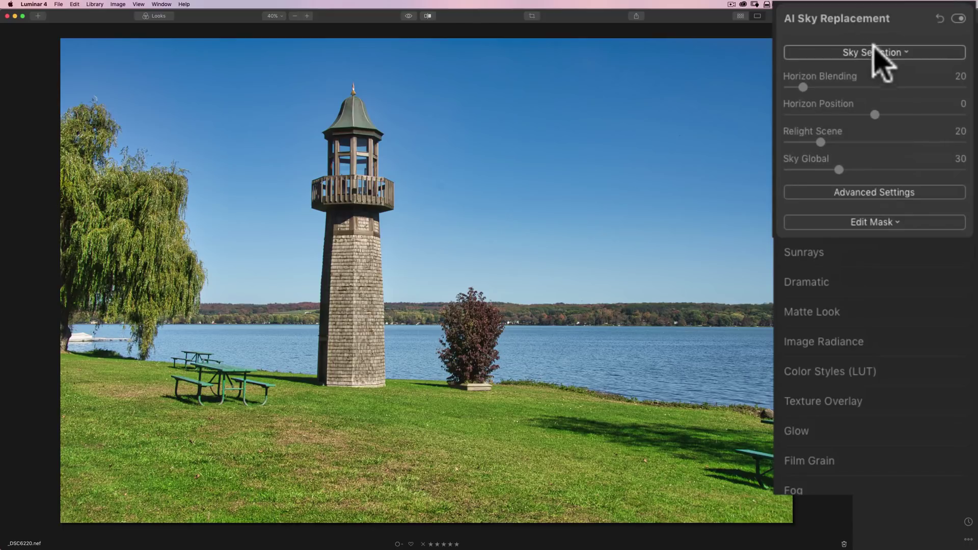
{"action": "left_click", "coordinate": [874, 51]}
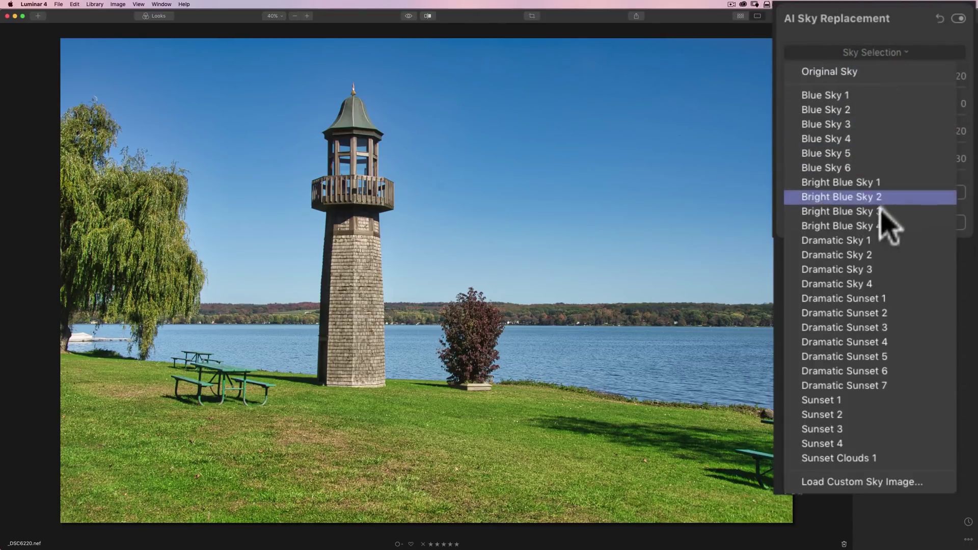
{"action": "left_click", "coordinate": [861, 245]}
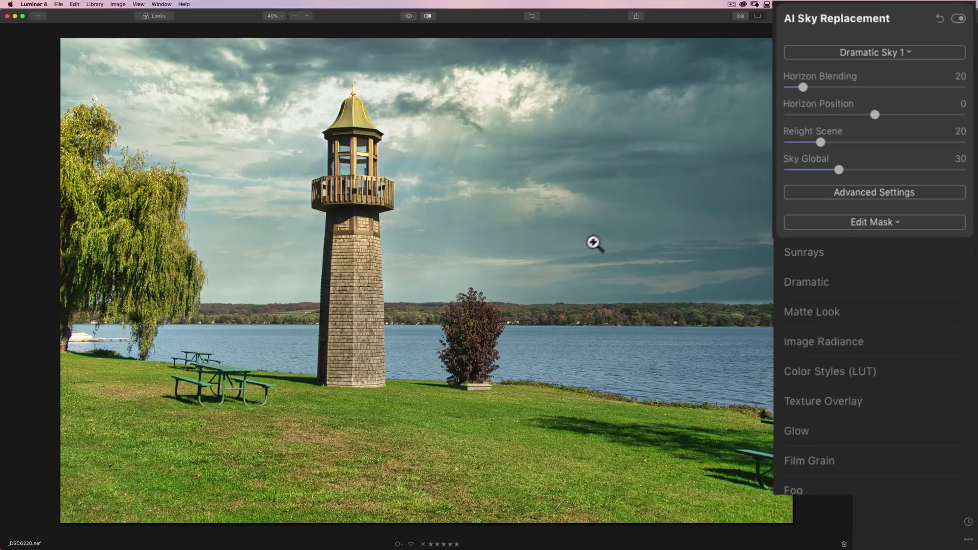
Inspect sky edges at 100% around the bush and willow treetop, then bring up the sky presets.
{"action": "left_click", "coordinate": [465, 295]}
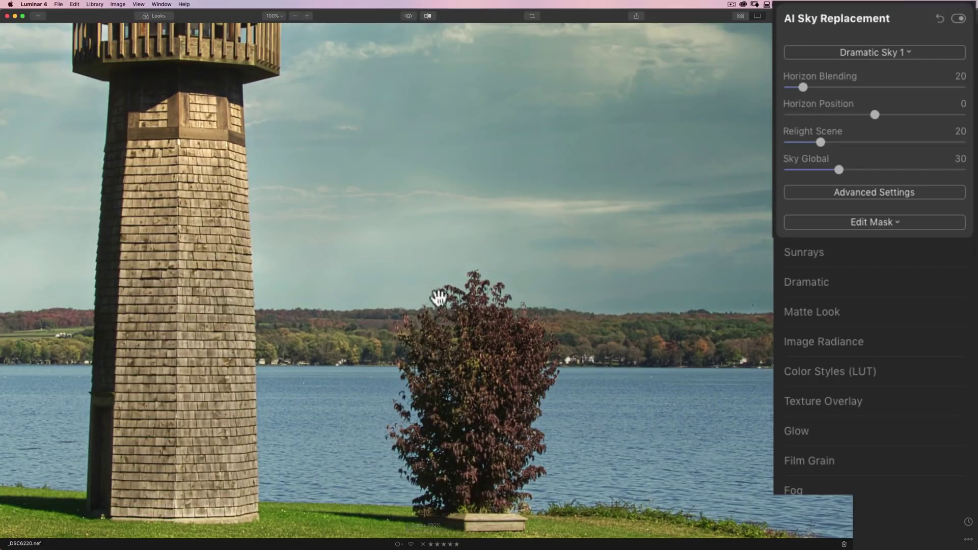
{"action": "left_click", "coordinate": [463, 219]}
{"action": "left_click", "coordinate": [98, 139]}
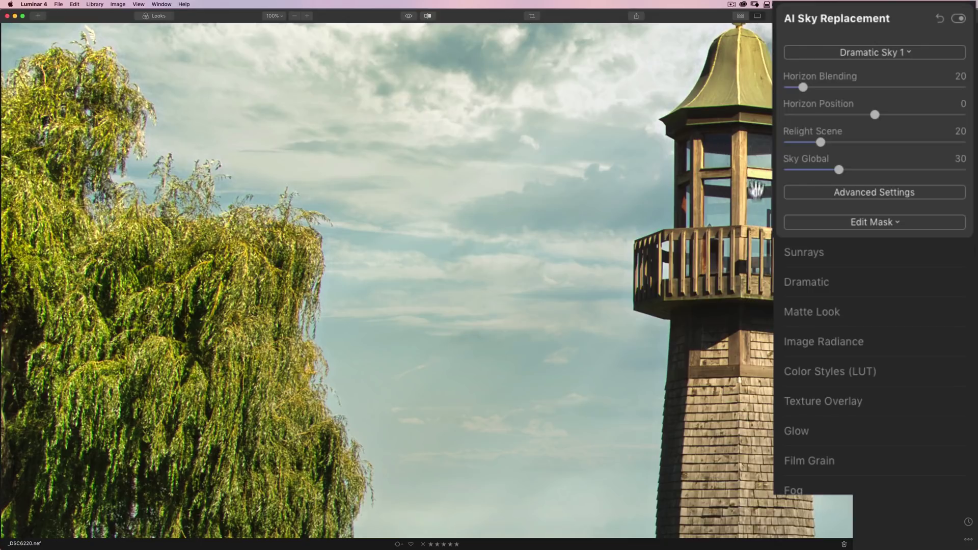
{"action": "left_click", "coordinate": [593, 208]}
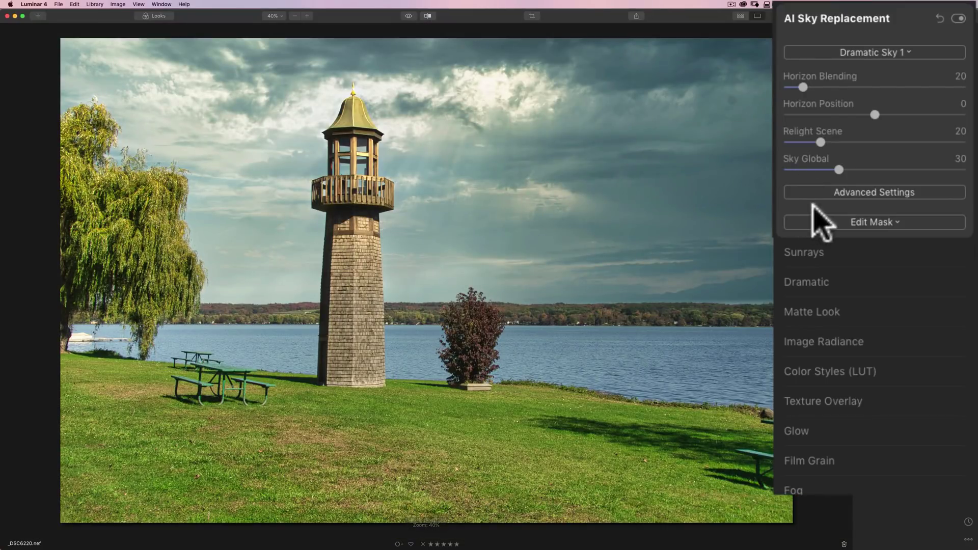
{"action": "left_click", "coordinate": [907, 53]}
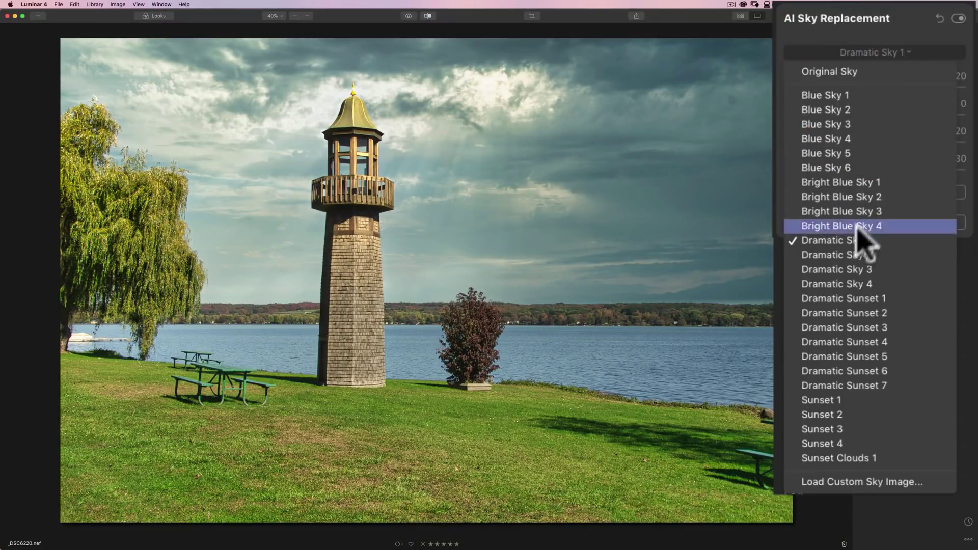
Try Dramatic Sky 2 and 3 on the lighthouse photo, settling on Dramatic Sky 4.
{"action": "left_click", "coordinate": [845, 254]}
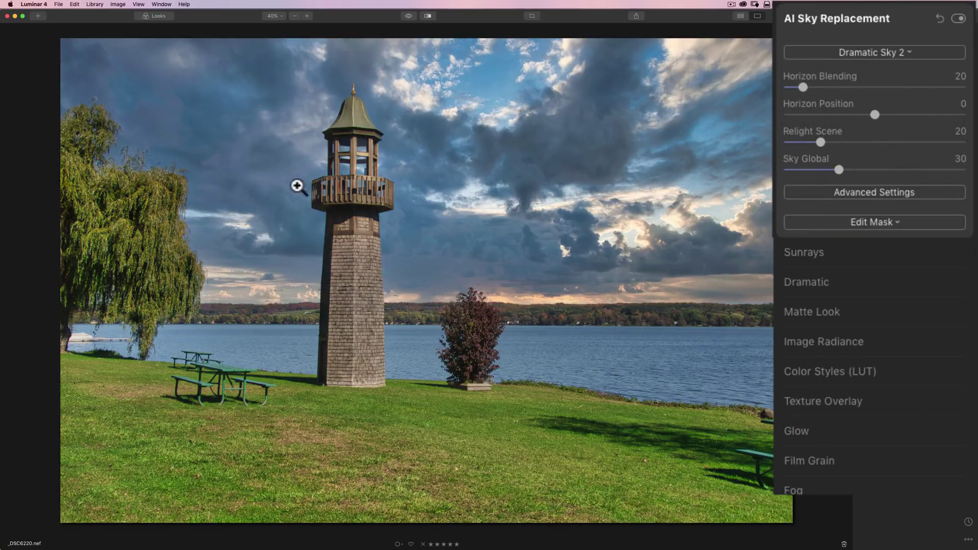
{"action": "left_click", "coordinate": [911, 60]}
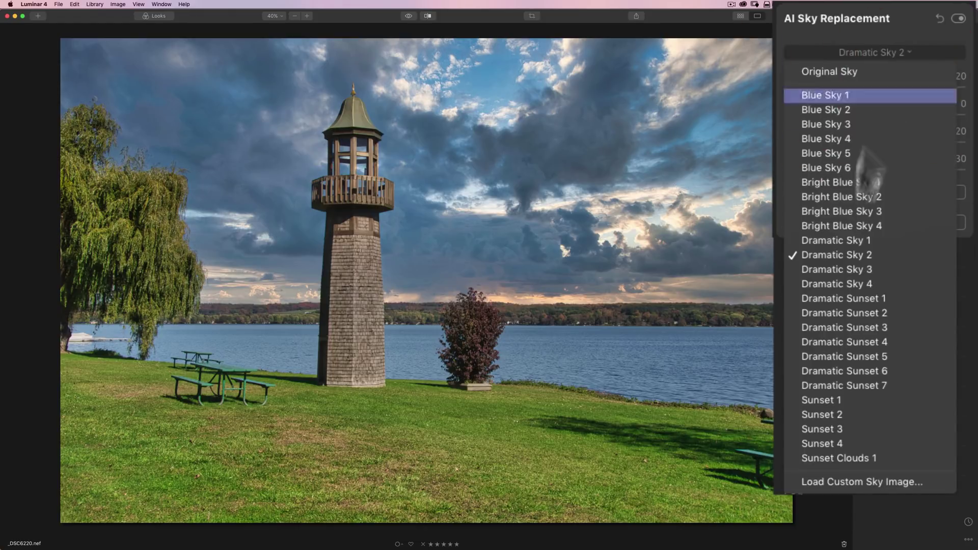
{"action": "left_click", "coordinate": [831, 270]}
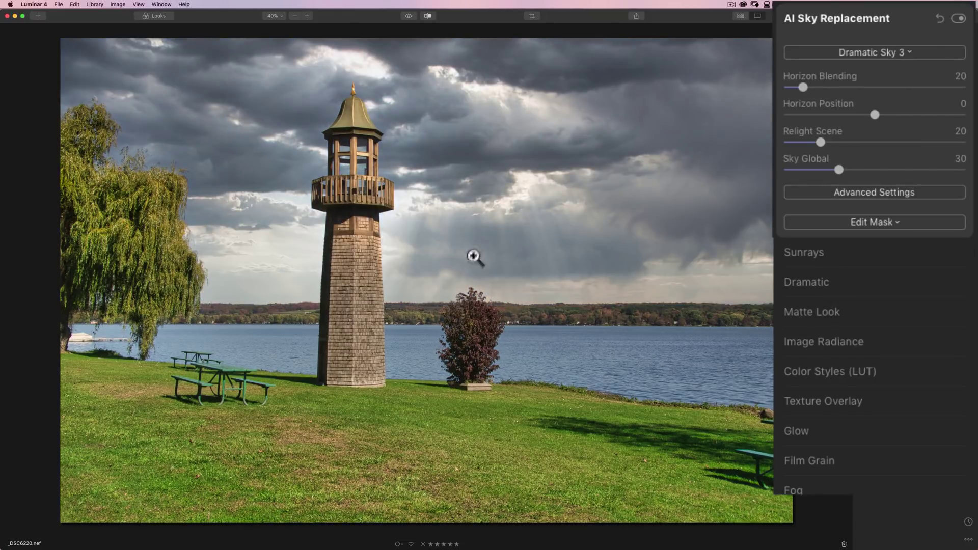
{"action": "left_click", "coordinate": [872, 54]}
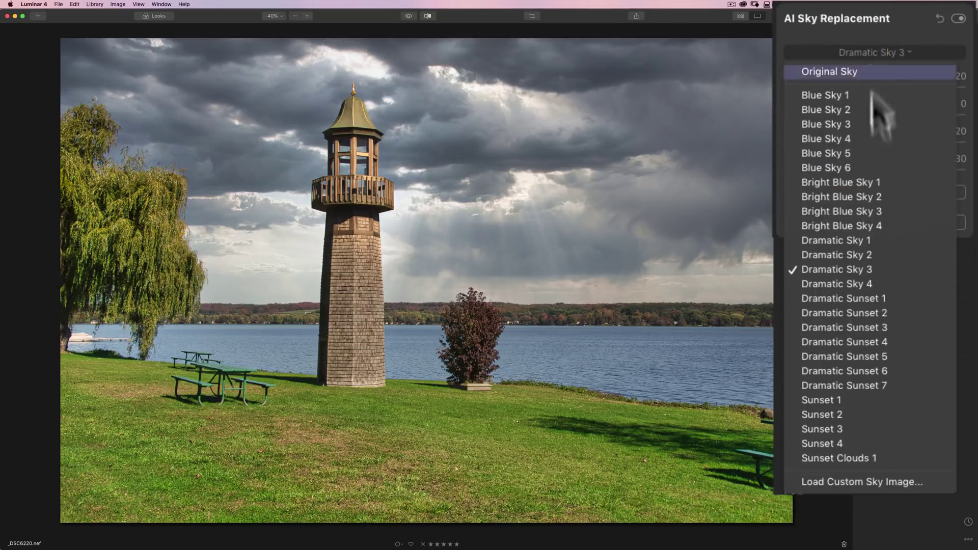
{"action": "left_click", "coordinate": [863, 283]}
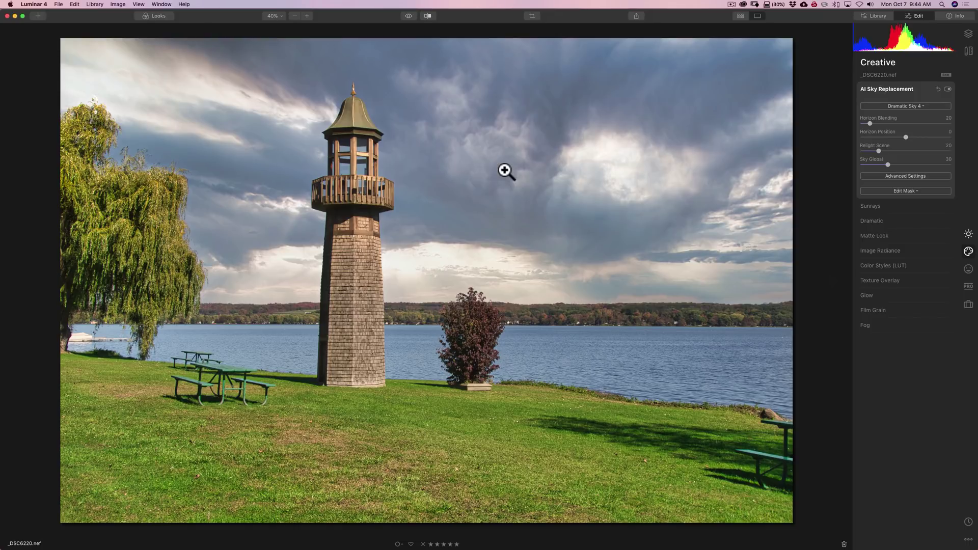
Advance to the lone-tree photo _DSC6222.nef and list its sky presets.
{"action": "key", "text": "Right"}
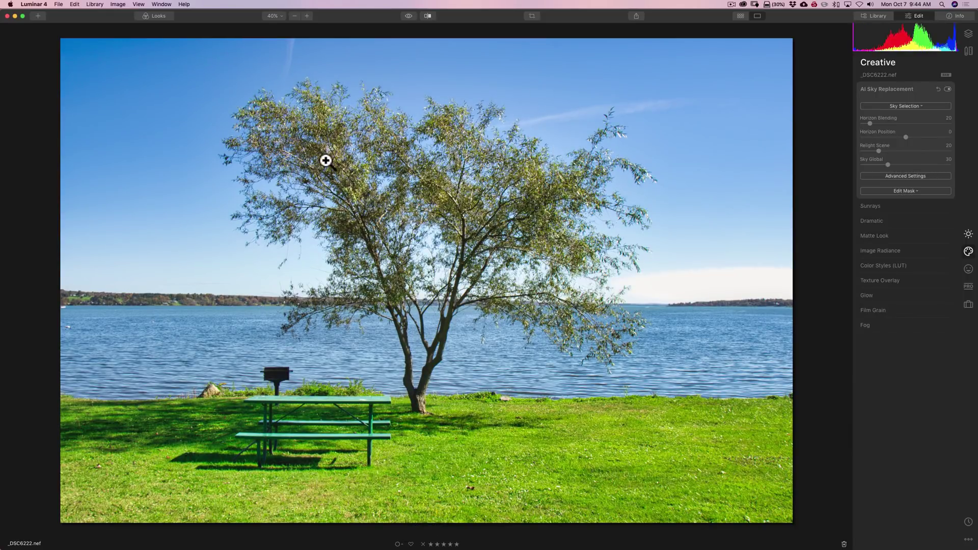
{"action": "left_click", "coordinate": [913, 106]}
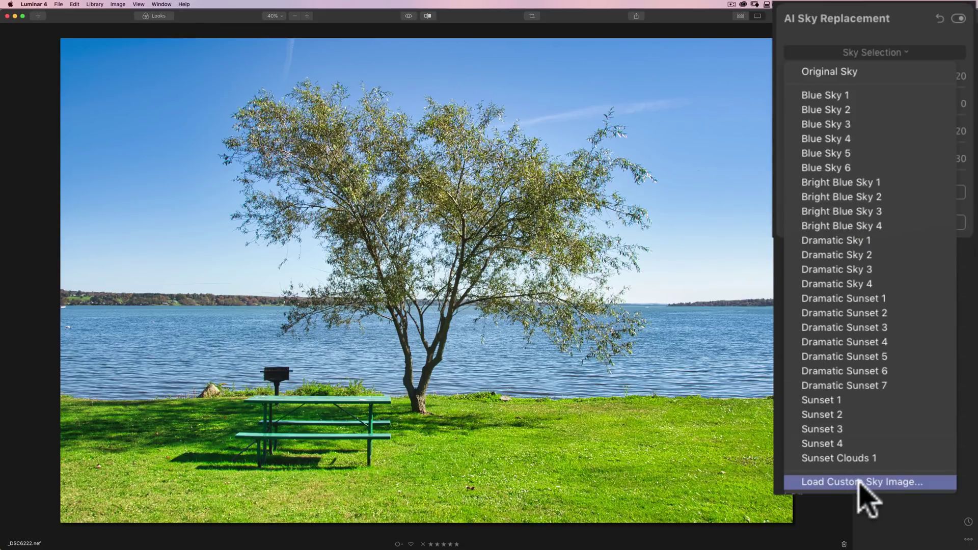
Apply Dramatic Sky 1 to the tree photo and check the tree's sky blending at 100%.
{"action": "left_click", "coordinate": [830, 241]}
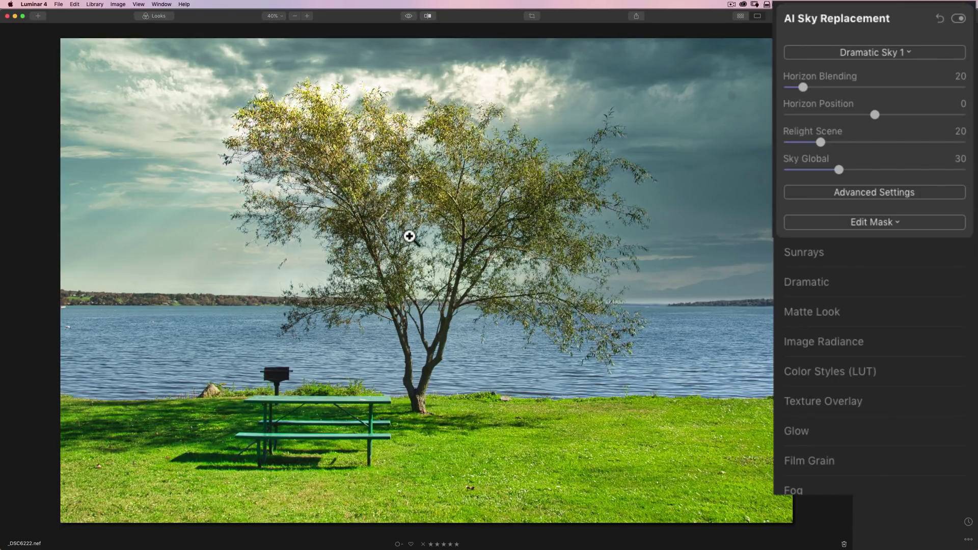
{"action": "left_click", "coordinate": [450, 170]}
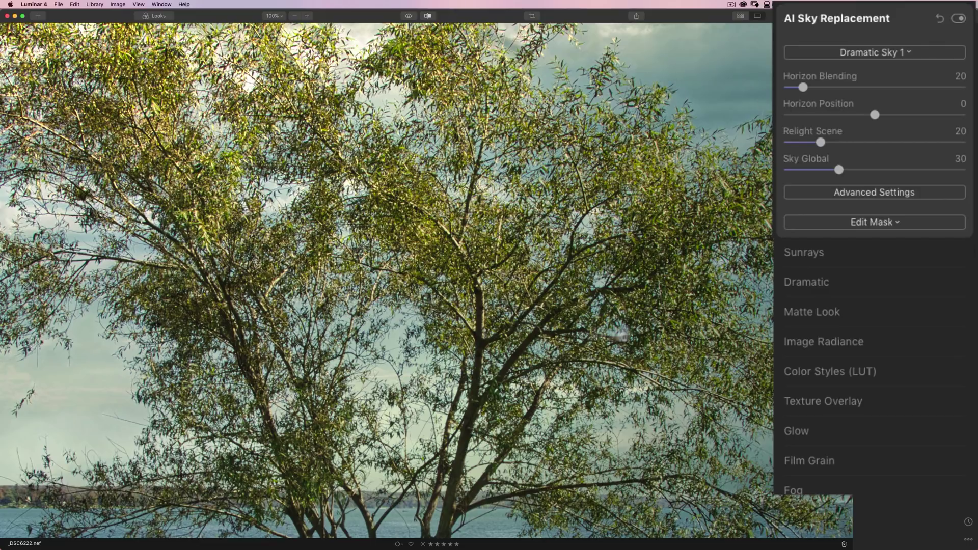
{"action": "key", "text": "z"}
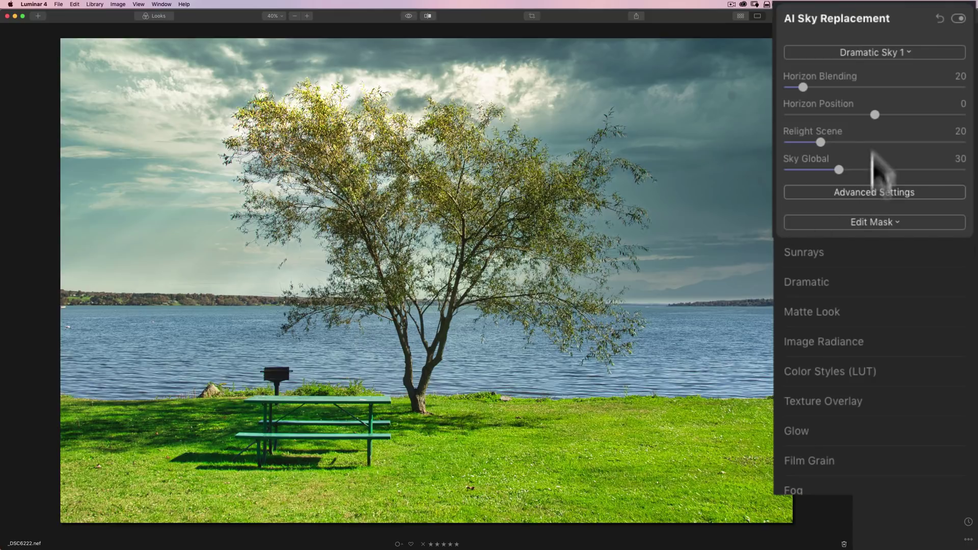
Try Dramatic Sky 2, 3 and 4 on the tree photo, finishing with Sunset Clouds 1.
{"action": "left_click", "coordinate": [901, 53]}
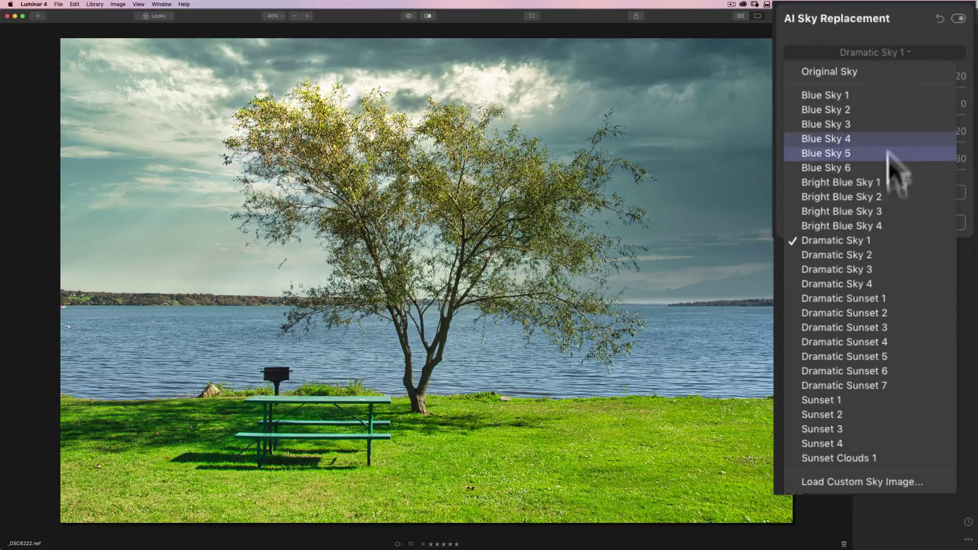
{"action": "left_click", "coordinate": [852, 255]}
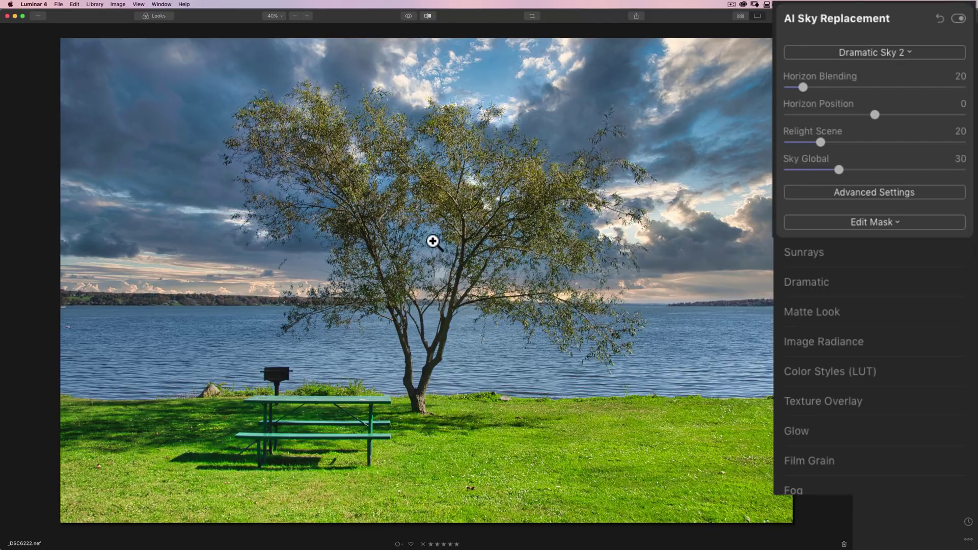
{"action": "left_click", "coordinate": [895, 45]}
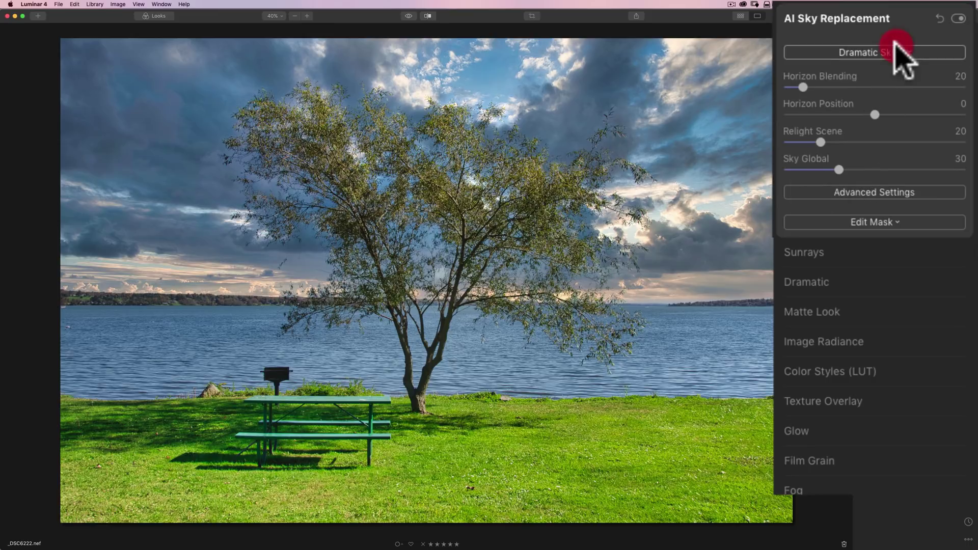
{"action": "left_click", "coordinate": [854, 268]}
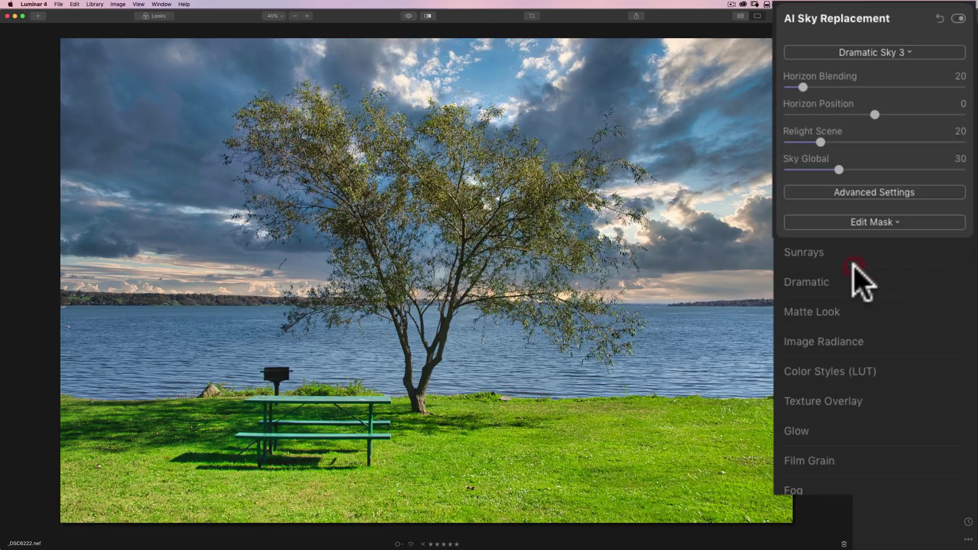
{"action": "left_click", "coordinate": [882, 49]}
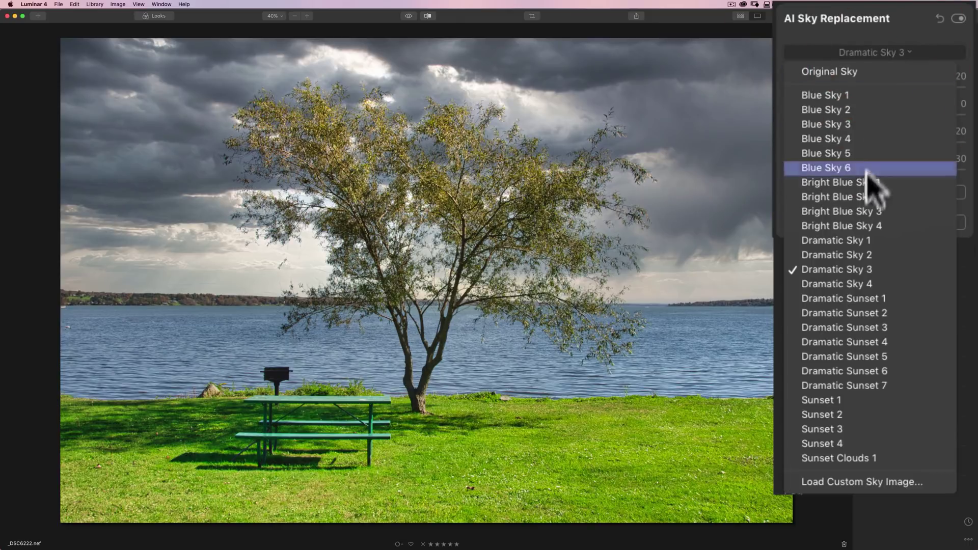
{"action": "left_click", "coordinate": [859, 282]}
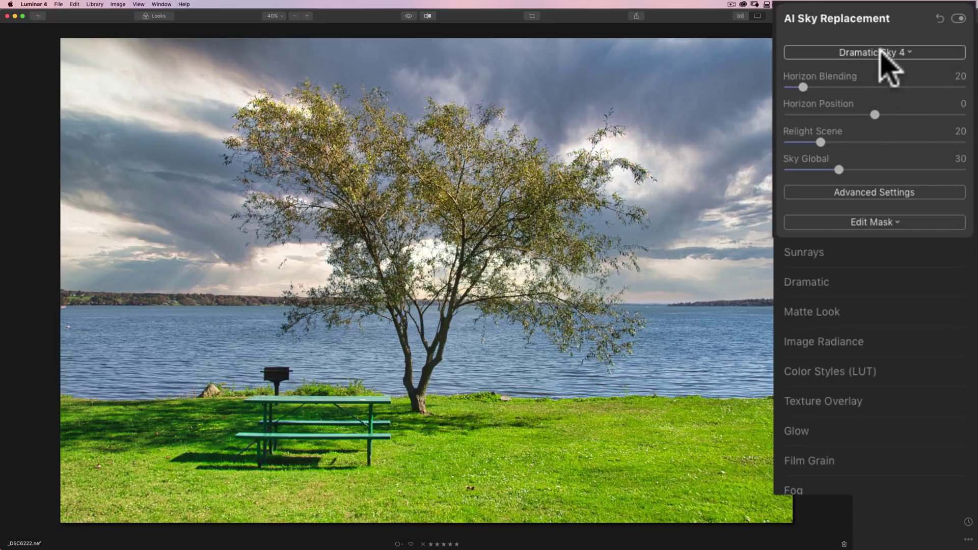
{"action": "left_click", "coordinate": [884, 53]}
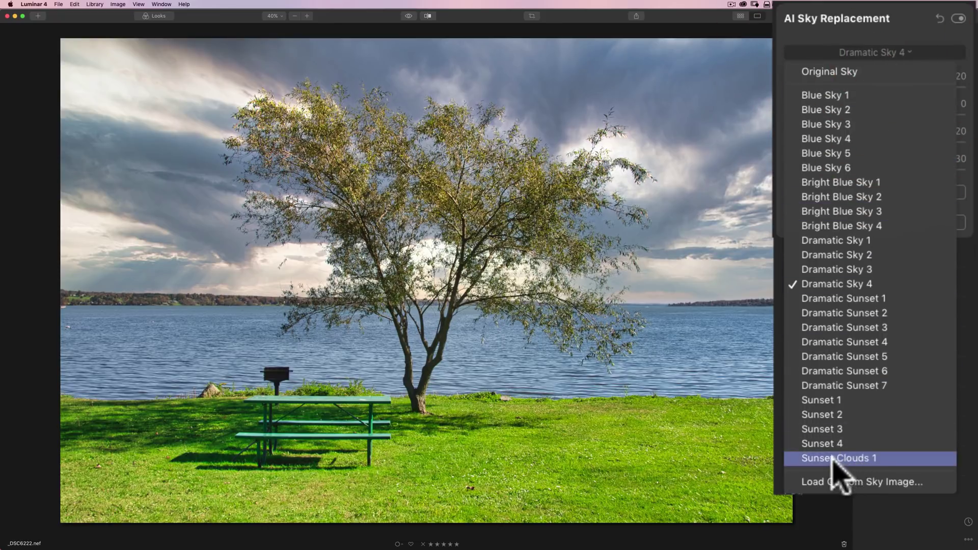
{"action": "left_click", "coordinate": [851, 458]}
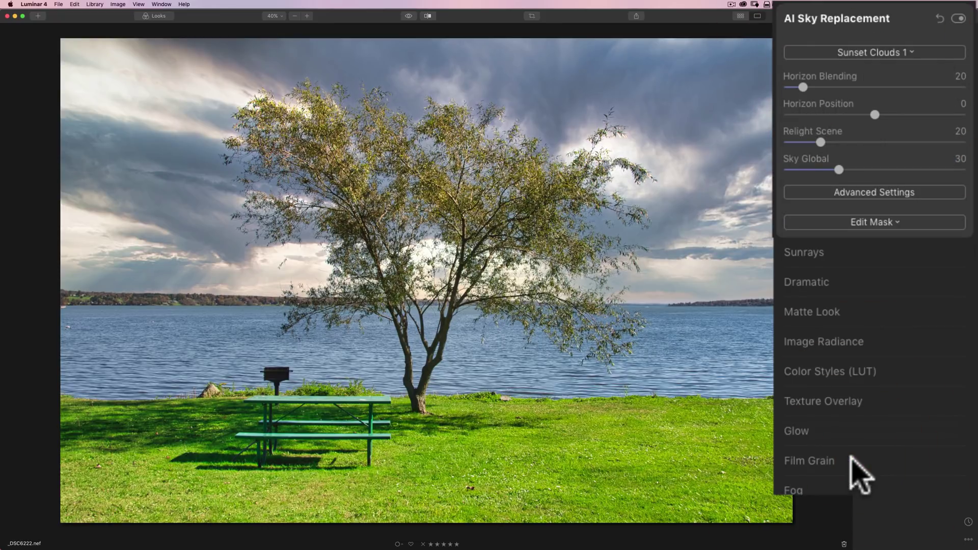